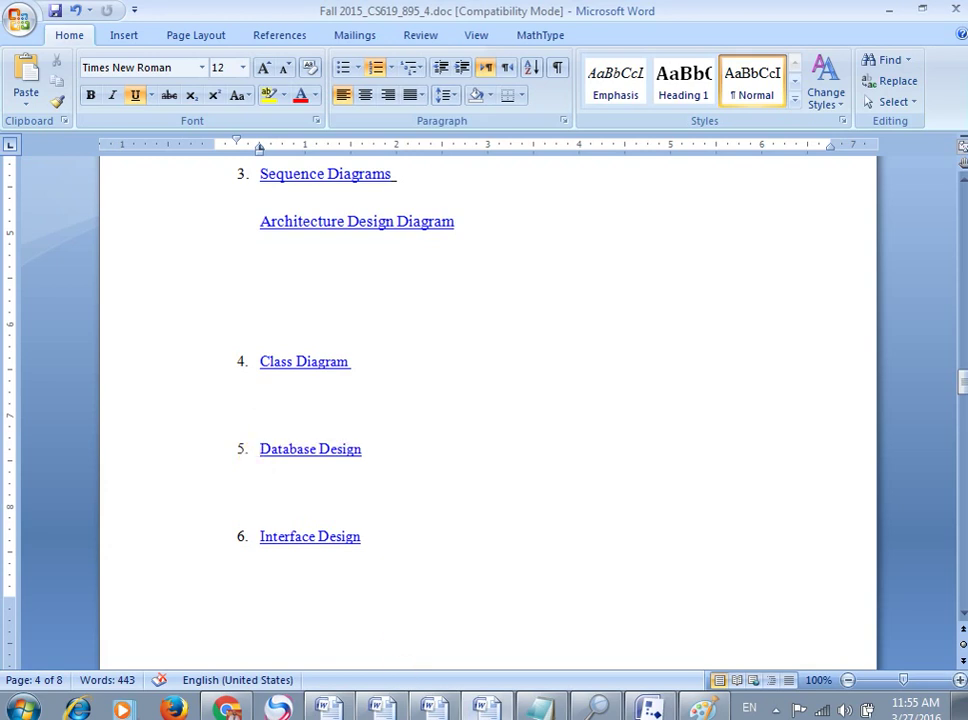
Step: Switch to the Visio drawing, place an entity near the upper edge of the page and name it Users
{"action": "left_click", "coordinate": [649, 708]}
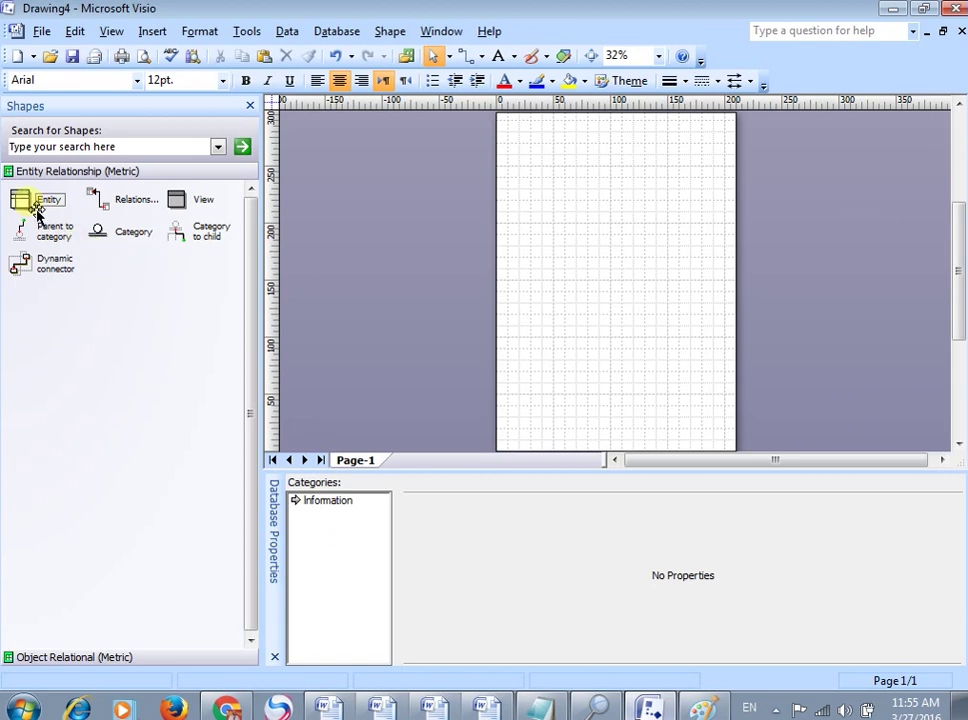
{"action": "left_click_drag", "start_coordinate": [37, 210], "coordinate": [566, 156]}
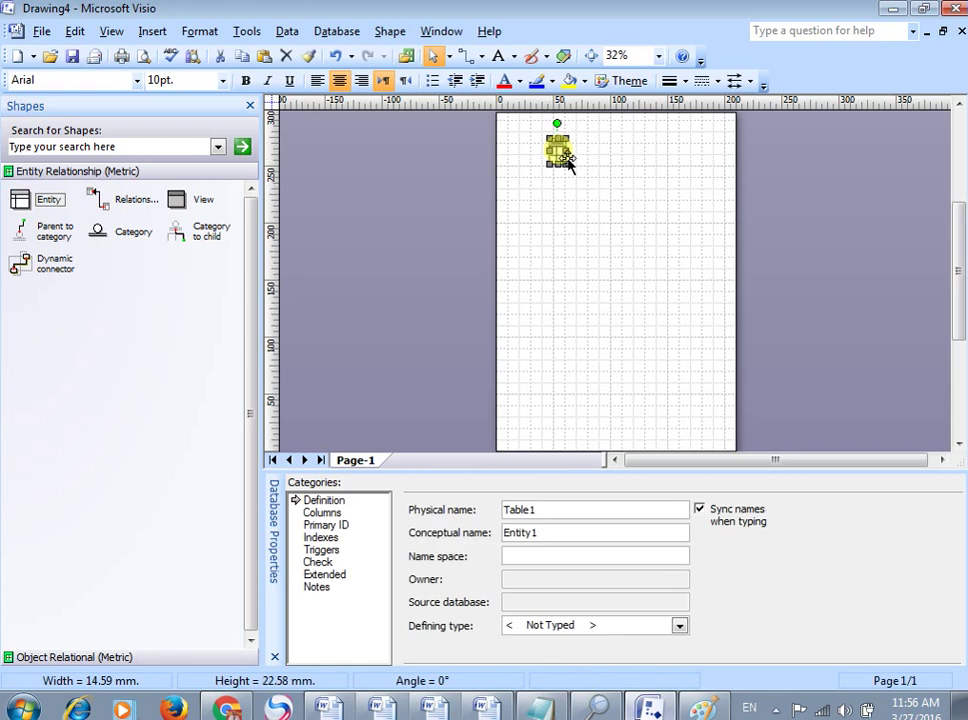
{"action": "left_click", "coordinate": [562, 513]}
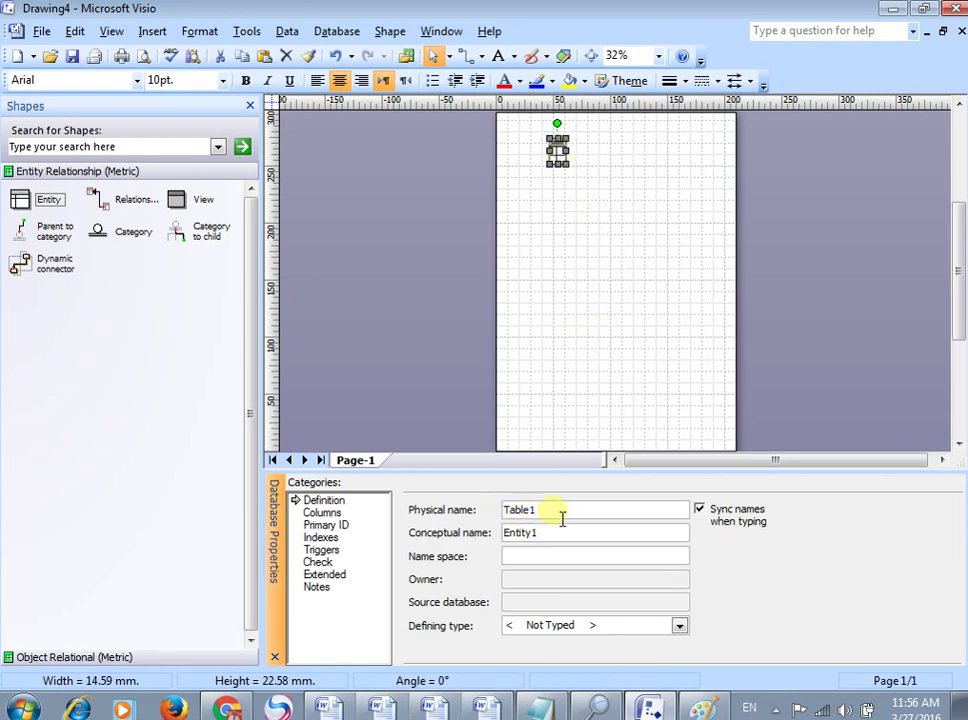
{"action": "key", "text": "BackSpace"}
{"action": "key", "text": "BackSpace"}
{"action": "key", "text": "BackSpace"}
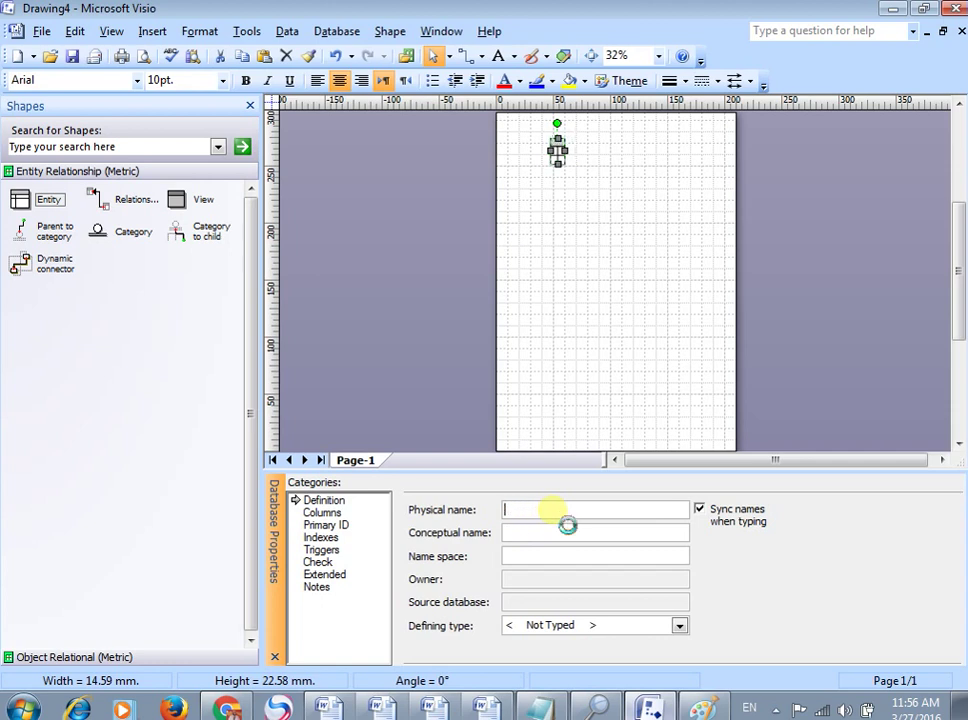
{"action": "type", "text": "Users"}
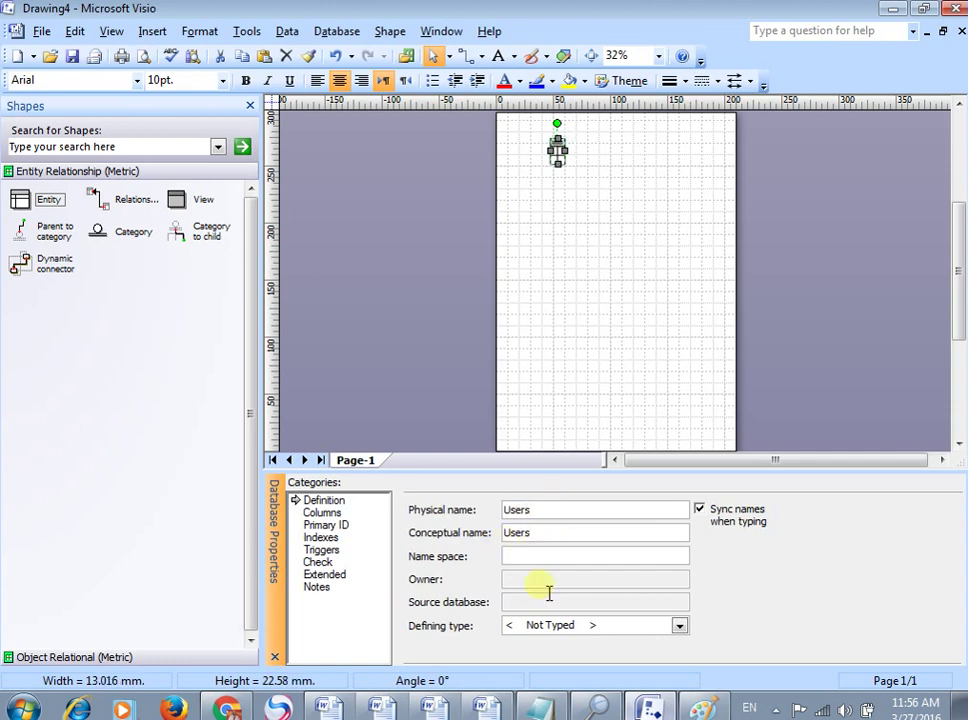
Step: Add the columns USERID and USERNAME to the Users table
{"action": "left_click", "coordinate": [328, 514]}
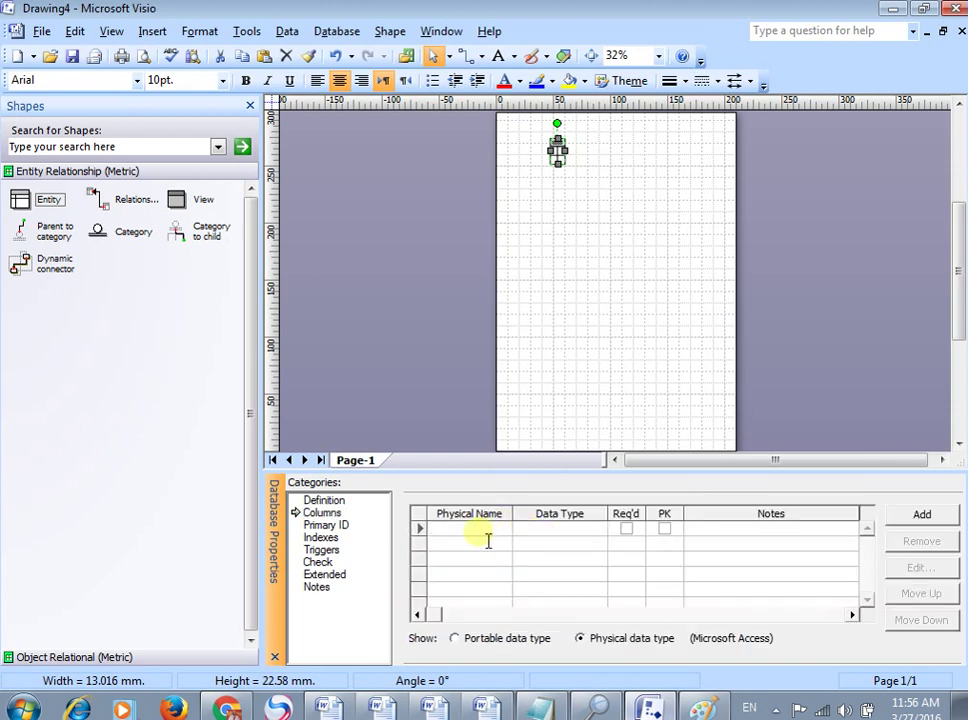
{"action": "type", "text": "USERID"}
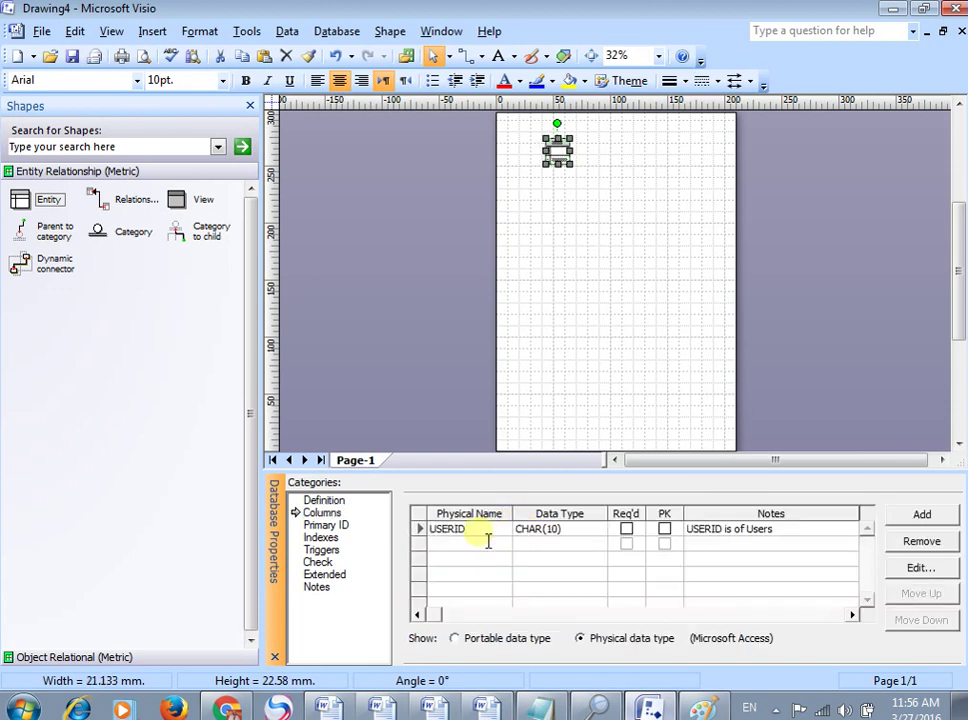
{"action": "key", "text": "Return"}
{"action": "type", "text": "USERNA"}
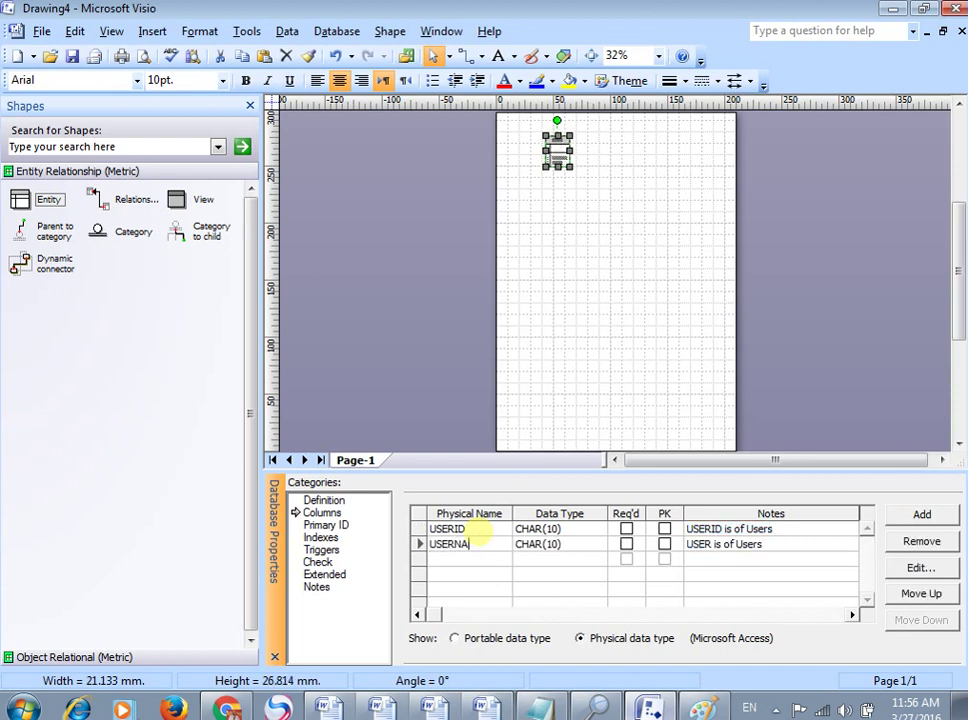
{"action": "type", "text": "ME"}
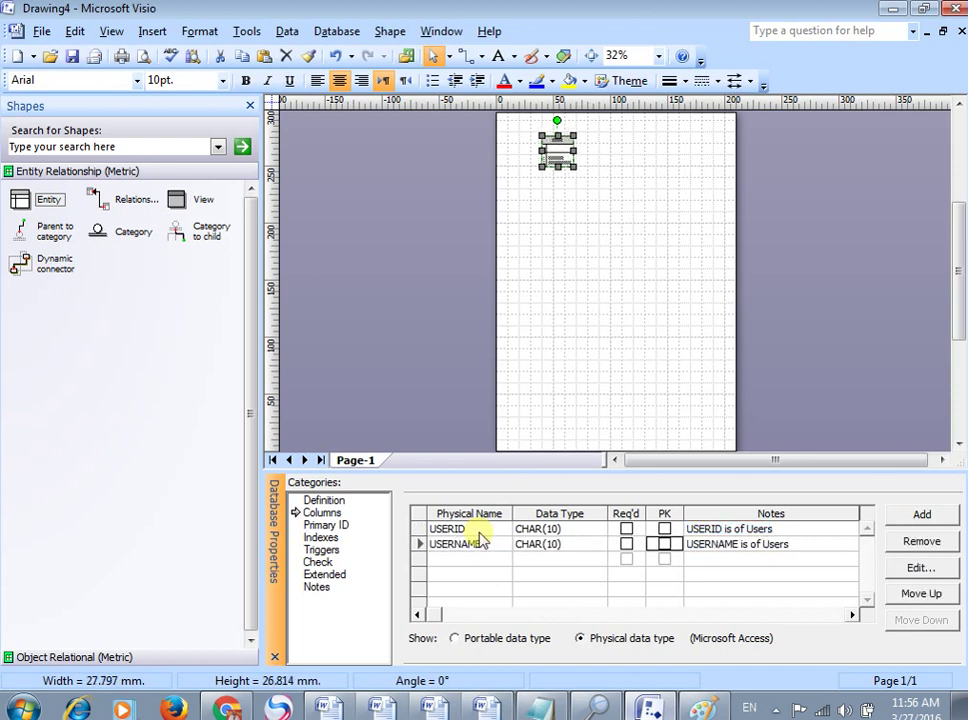
{"action": "key", "text": "Return"}
Step: Add a third column named USERPASSWED to the Users table
{"action": "type", "text": "USR"}
{"action": "key", "text": "BackSpace"}
{"action": "type", "text": "e"}
{"action": "key", "text": "BackSpace"}
{"action": "type", "text": "ER"}
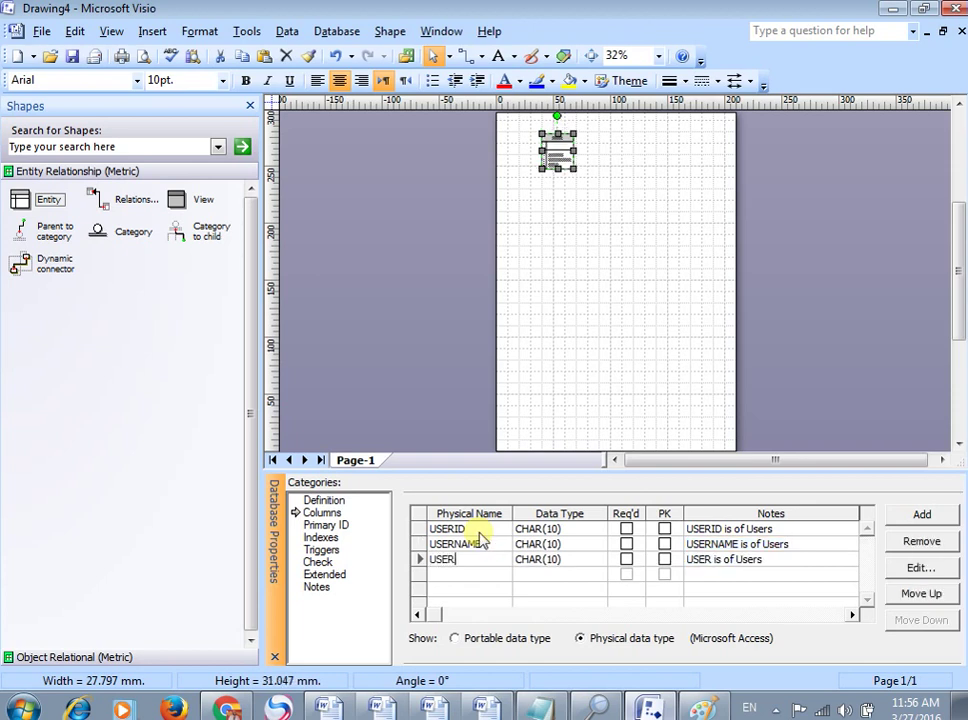
{"action": "type", "text": "PASSWED"}
{"action": "key", "text": "Tab"}
{"action": "key", "text": "Tab"}
{"action": "key", "text": "Tab"}
{"action": "key", "text": "Tab"}
Step: Add the columns email and role to the Users table
{"action": "type", "text": "email"}
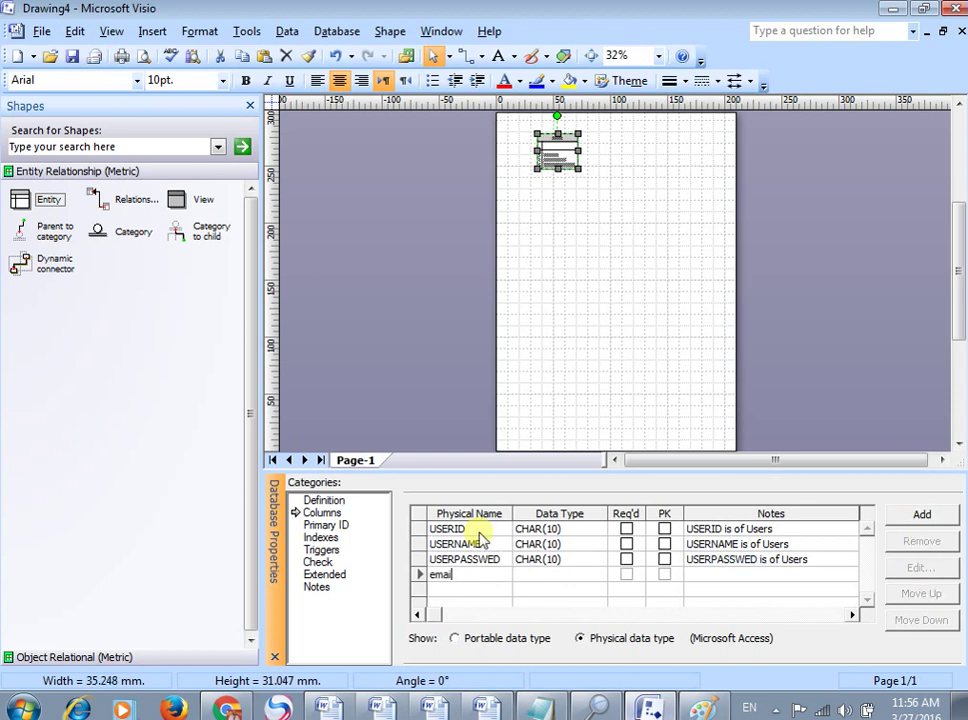
{"action": "key", "text": "Tab"}
{"action": "key", "text": "Tab"}
{"action": "key", "text": "Tab"}
{"action": "key", "text": "Tab"}
{"action": "key", "text": "Tab"}
{"action": "type", "text": "role"}
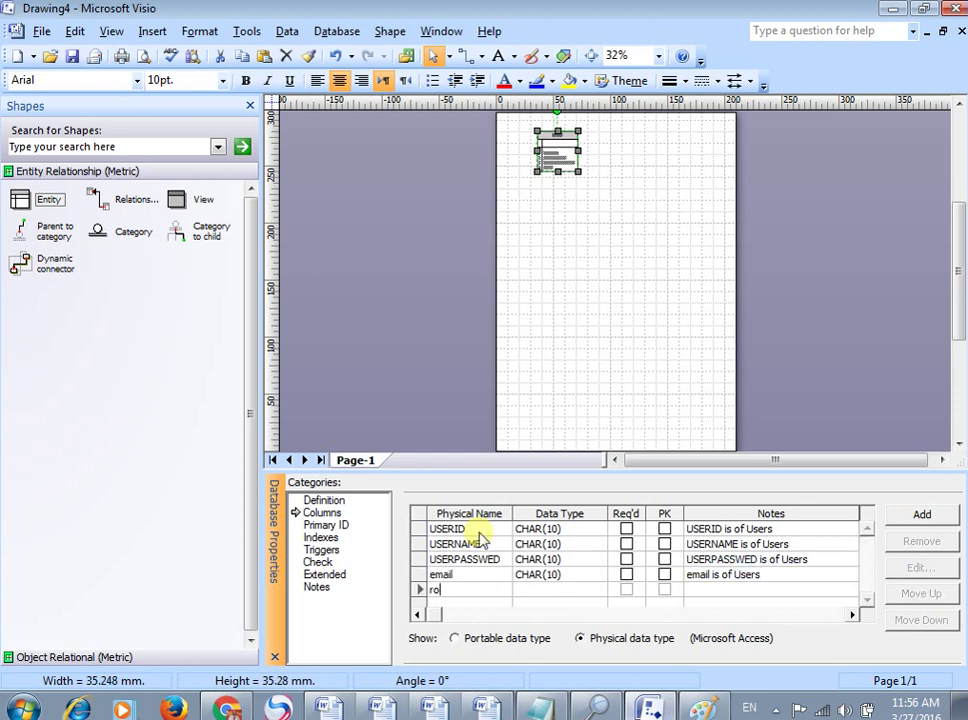
{"action": "key", "text": "Tab"}
{"action": "key", "text": "Tab"}
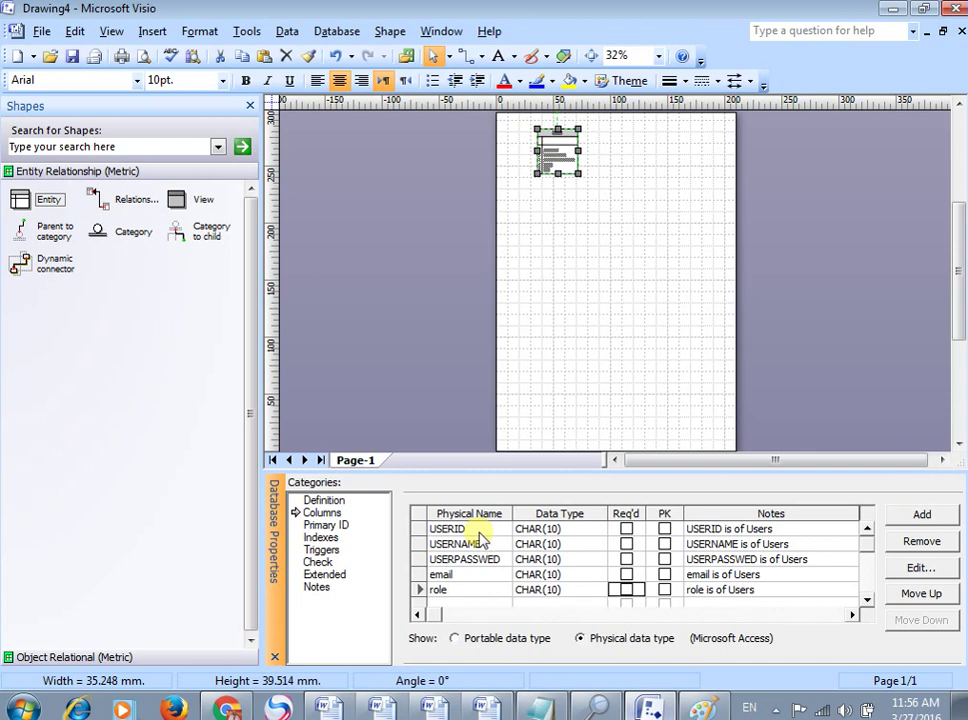
Step: Place a second entity on the page to the right of the Users table
{"action": "left_click", "coordinate": [650, 337]}
{"action": "left_click", "coordinate": [556, 162]}
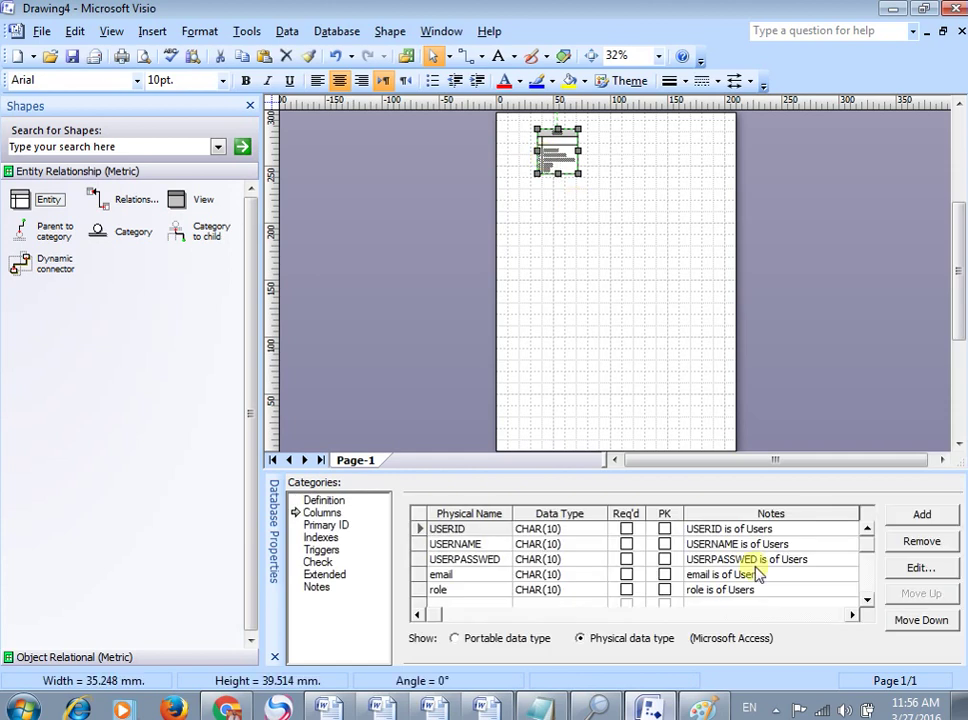
{"action": "left_click", "coordinate": [658, 57]}
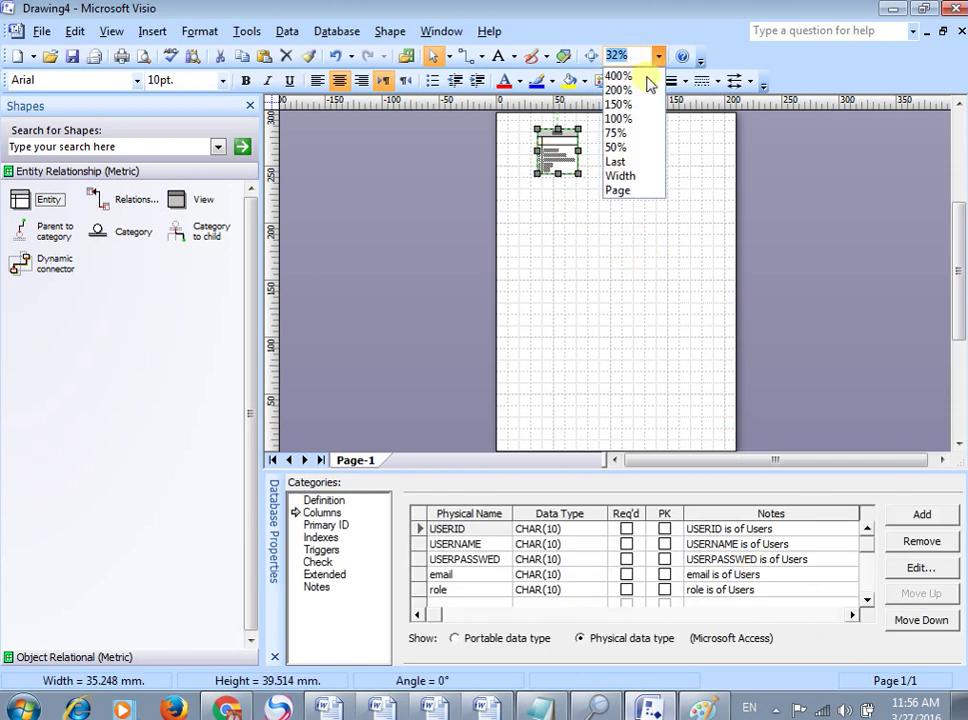
{"action": "left_click", "coordinate": [617, 120]}
{"action": "mouse_move", "coordinate": [746, 460]}
{"action": "left_mouse_down"}
{"action": "mouse_move", "coordinate": [676, 460]}
{"action": "mouse_move", "coordinate": [686, 467]}
{"action": "mouse_move", "coordinate": [735, 447]}
{"action": "left_mouse_up"}
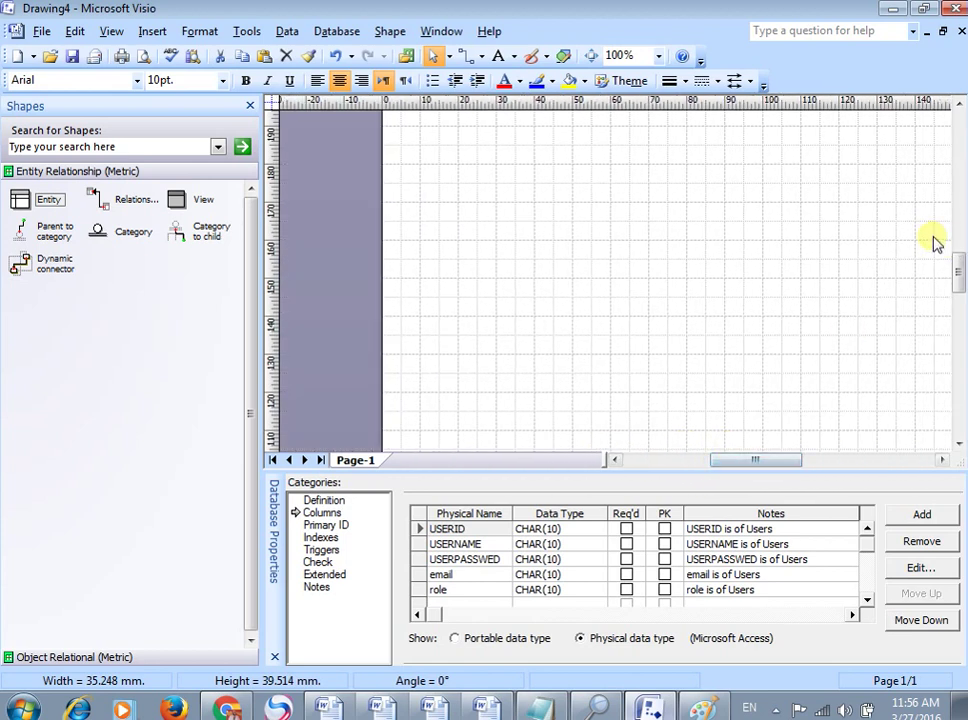
{"action": "left_click_drag", "start_coordinate": [960, 272], "coordinate": [958, 226]}
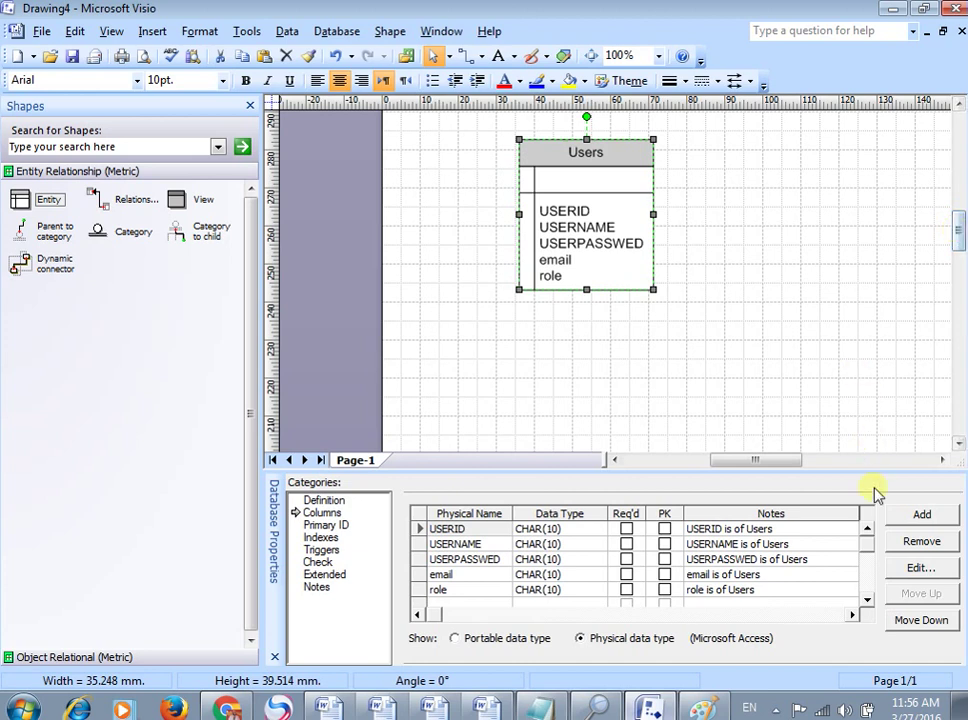
{"action": "left_click_drag", "start_coordinate": [38, 215], "coordinate": [800, 184]}
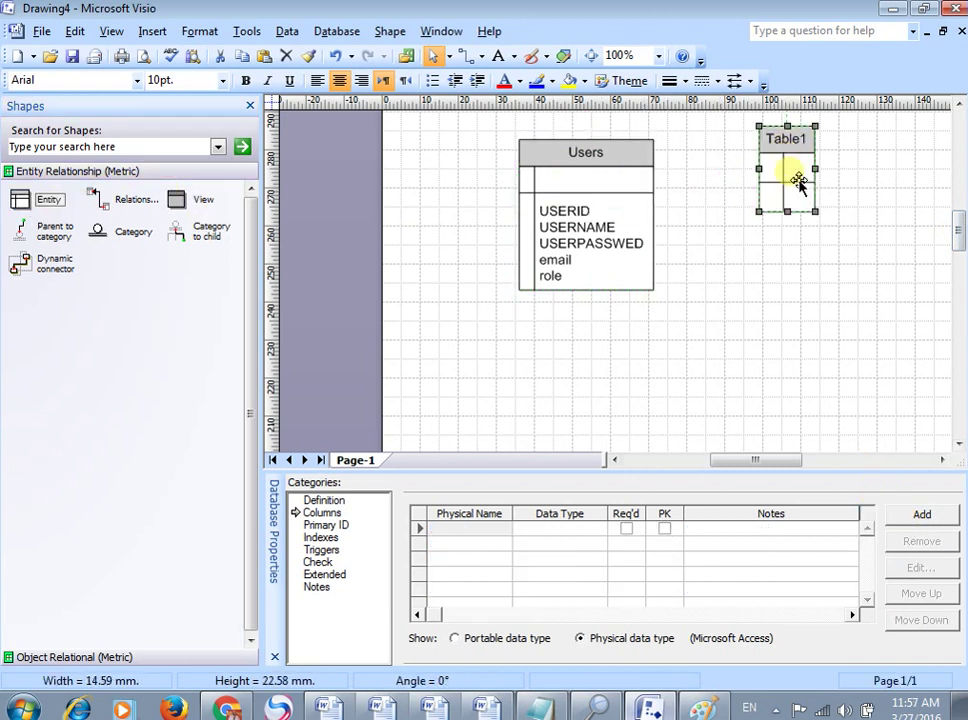
Step: Set the physical name of the new entity to History
{"action": "left_click", "coordinate": [324, 500]}
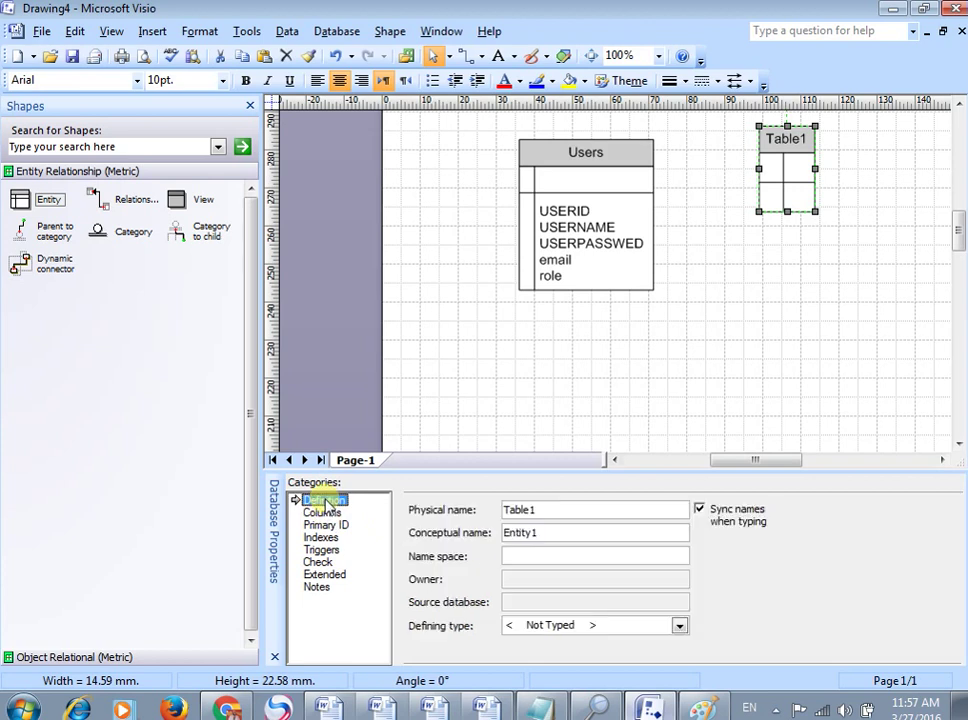
{"action": "left_click", "coordinate": [553, 510]}
{"action": "key", "text": "BackSpace"}
{"action": "key", "text": "BackSpace"}
{"action": "key", "text": "BackSpace"}
{"action": "key", "text": "BackSpace"}
{"action": "key", "text": "BackSpace"}
{"action": "key", "text": "BackSpace"}
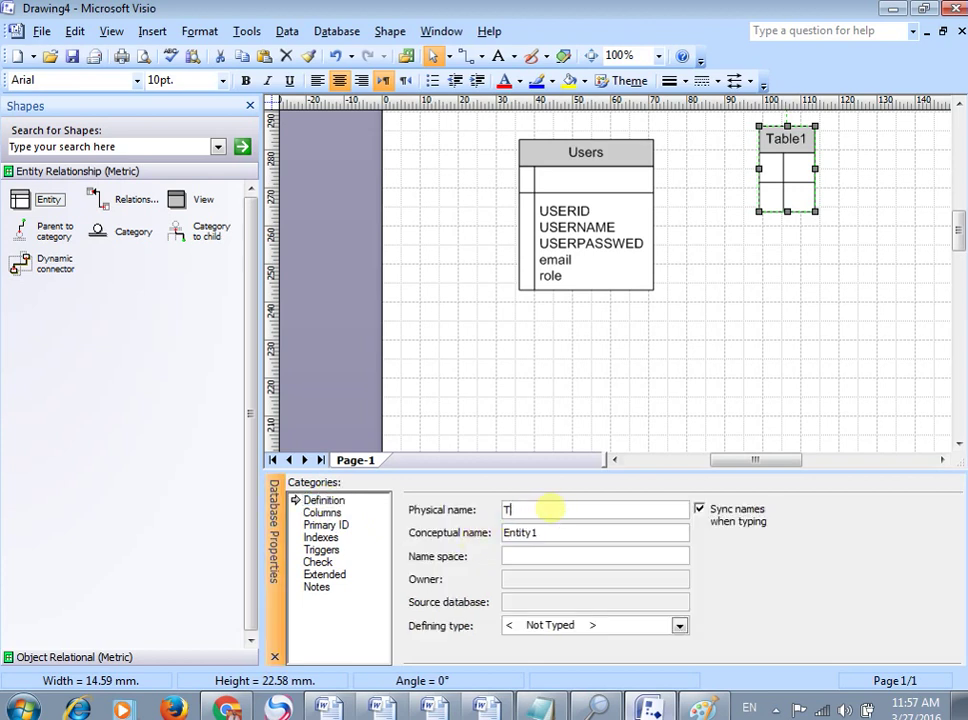
{"action": "type", "text": "History"}
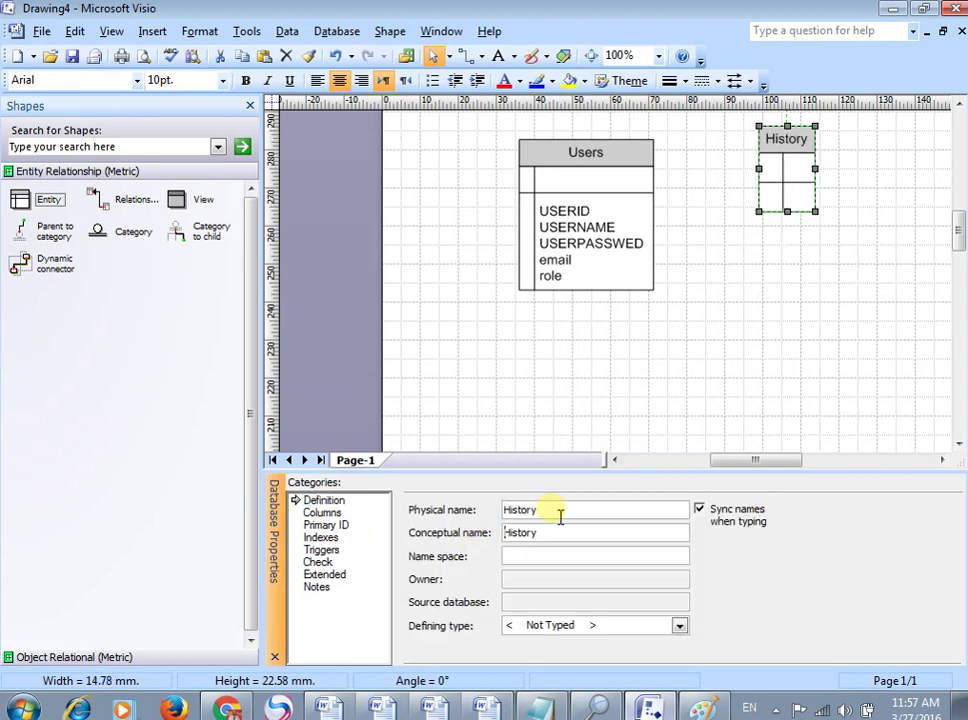
Step: Add the columns ID and date to the History table
{"action": "left_click", "coordinate": [323, 512]}
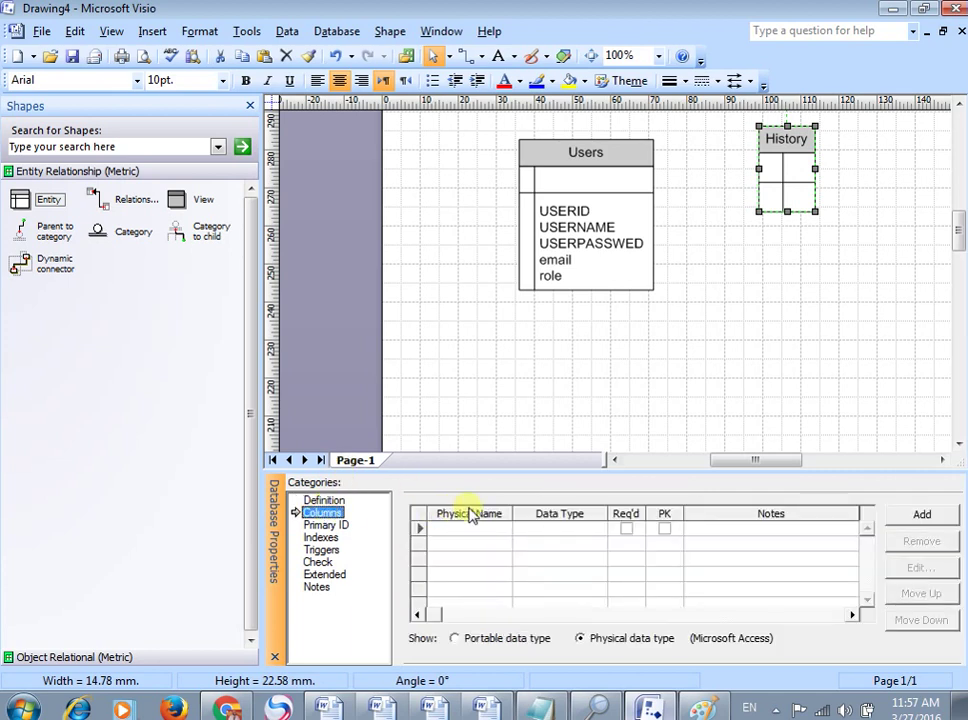
{"action": "left_click", "coordinate": [471, 530]}
{"action": "type", "text": "ID"}
{"action": "key", "text": "Return"}
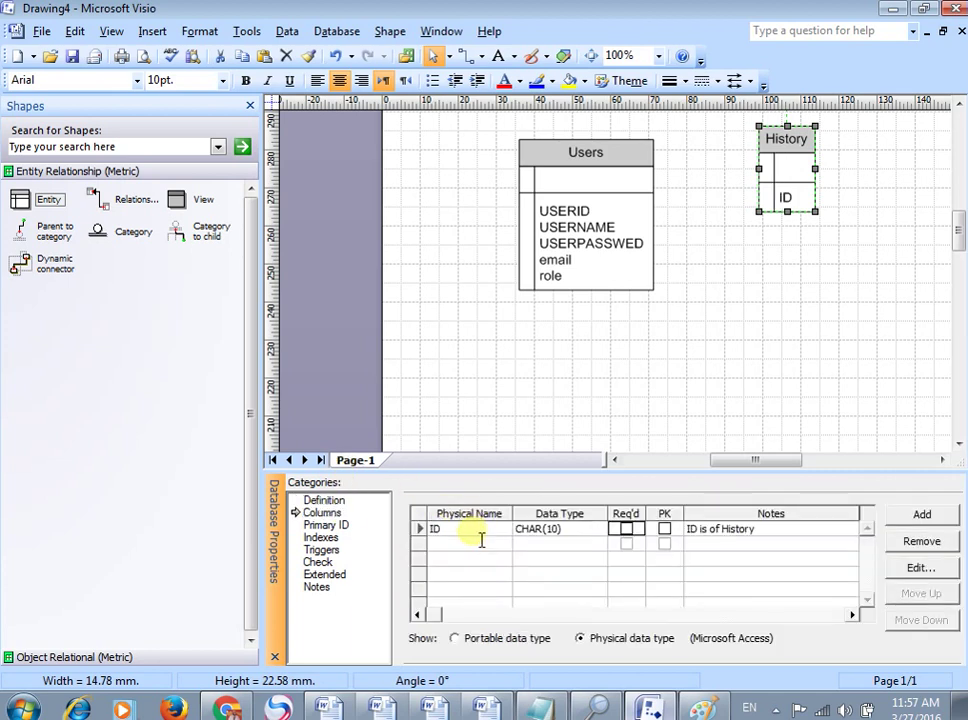
{"action": "type", "text": "date"}
{"action": "key", "text": "Return"}
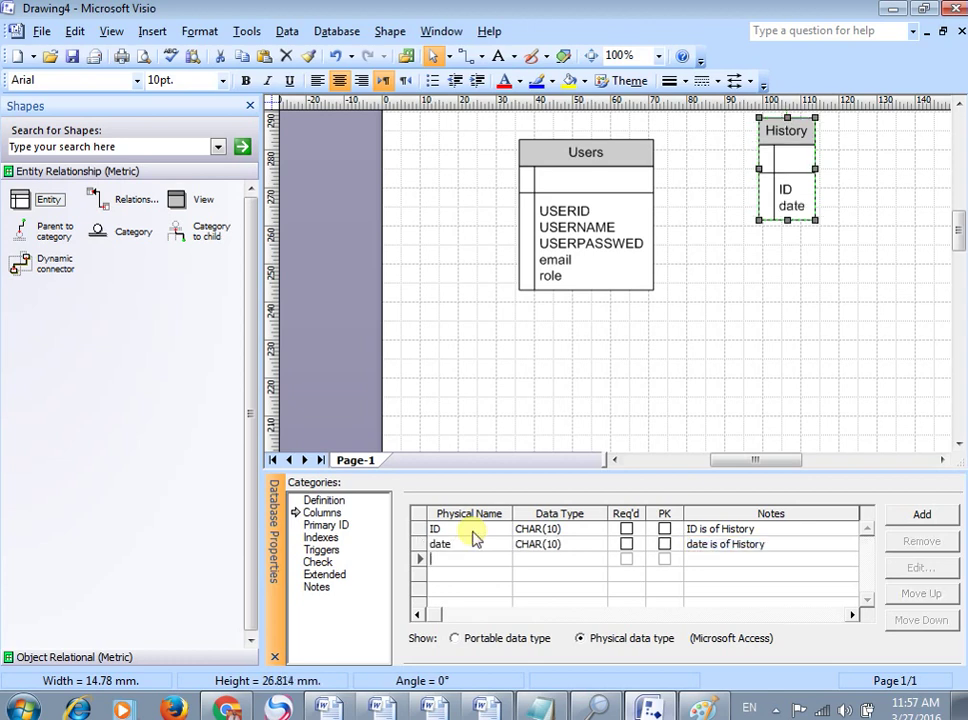
Step: Add the columns logintime and logouttime to the History table
{"action": "type", "text": "logintime"}
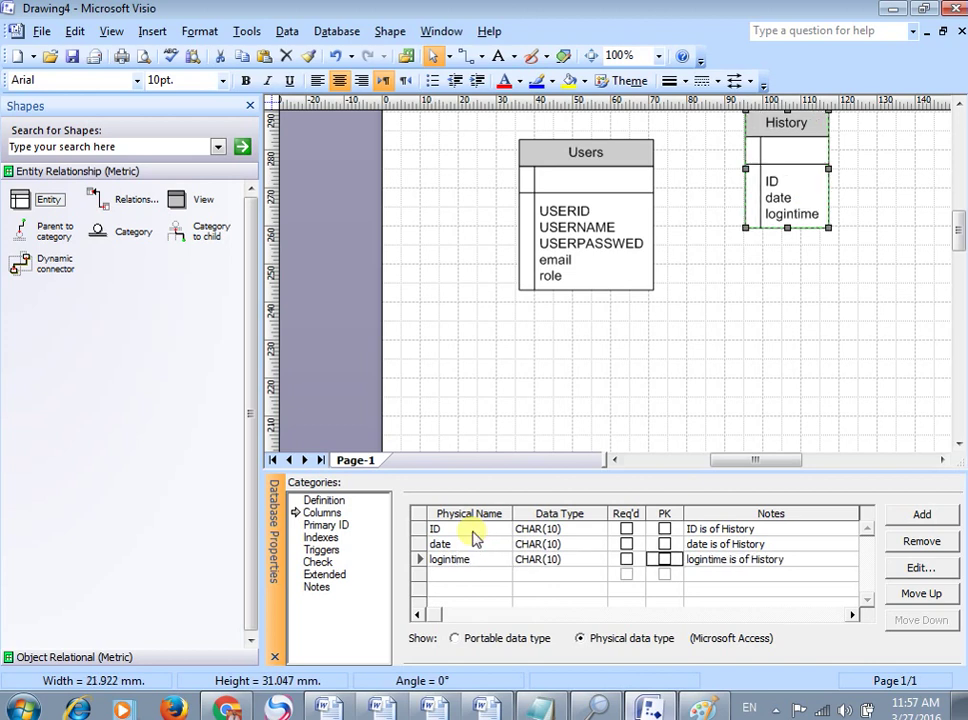
{"action": "key", "text": "Return"}
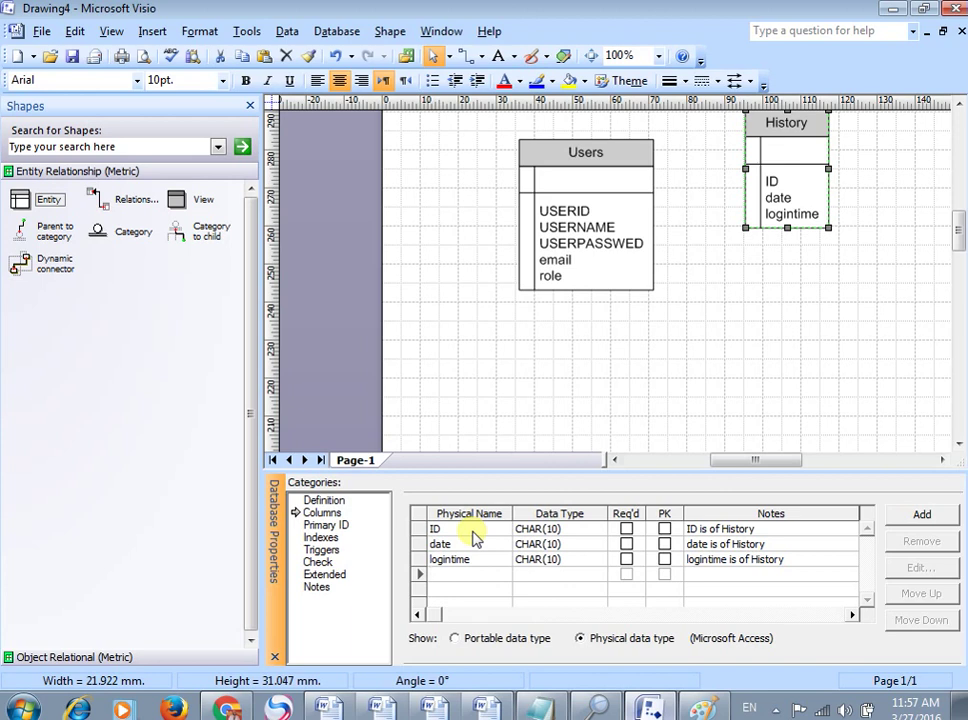
{"action": "type", "text": "logouttime"}
{"action": "key", "text": "Return"}
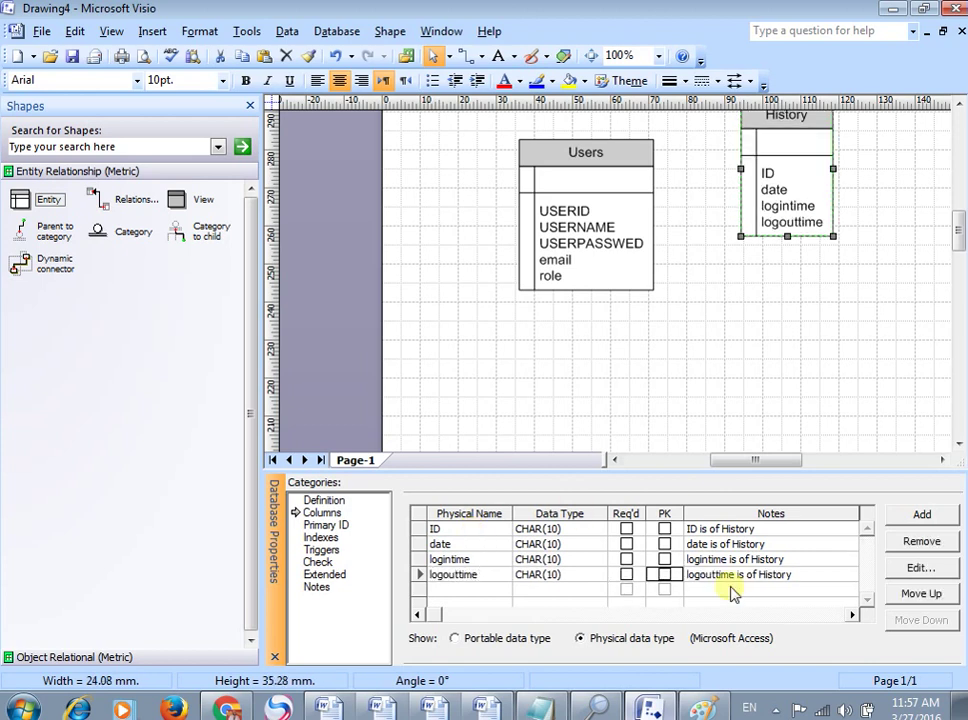
Step: Move the History table down and further right, so it sits fully on the page beside Users
{"action": "left_click", "coordinate": [882, 342]}
{"action": "left_click_drag", "start_coordinate": [803, 163], "coordinate": [815, 180]}
{"action": "left_click_drag", "start_coordinate": [796, 124], "coordinate": [845, 210]}
Step: Connect the two tables with a relationship, with Users as the parent and History as the child
{"action": "left_click", "coordinate": [97, 196]}
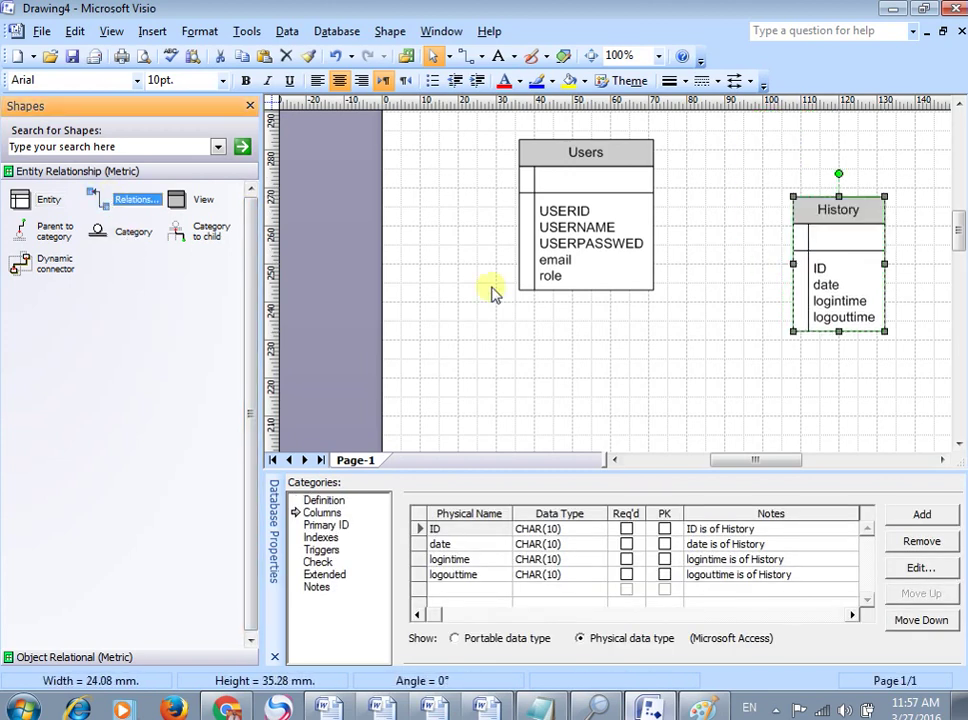
{"action": "left_click_drag", "start_coordinate": [93, 199], "coordinate": [856, 307]}
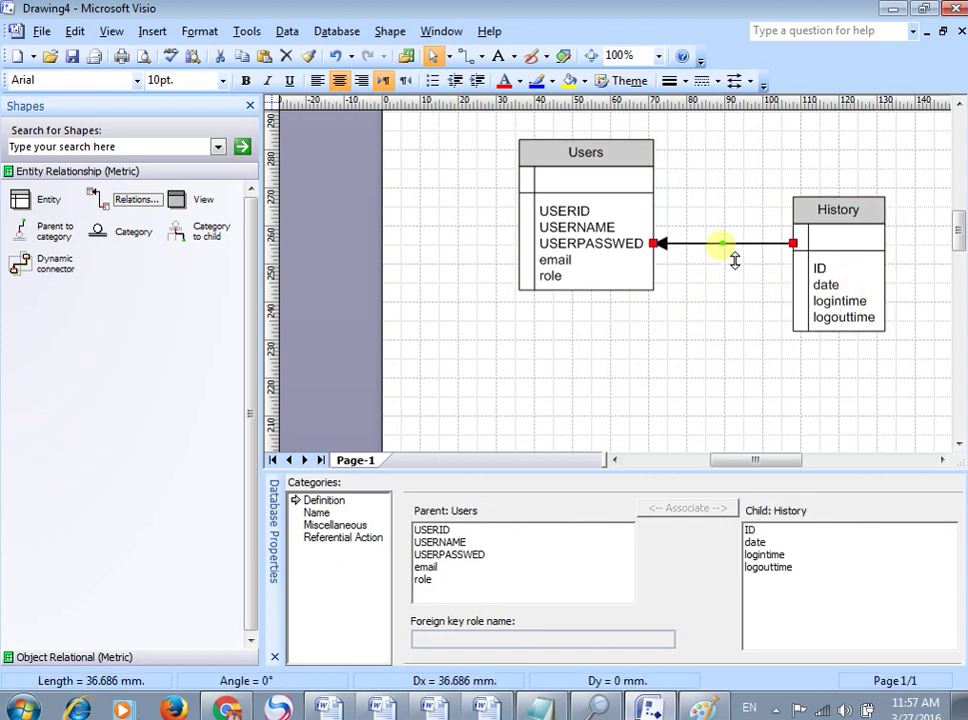
{"action": "left_click", "coordinate": [650, 320]}
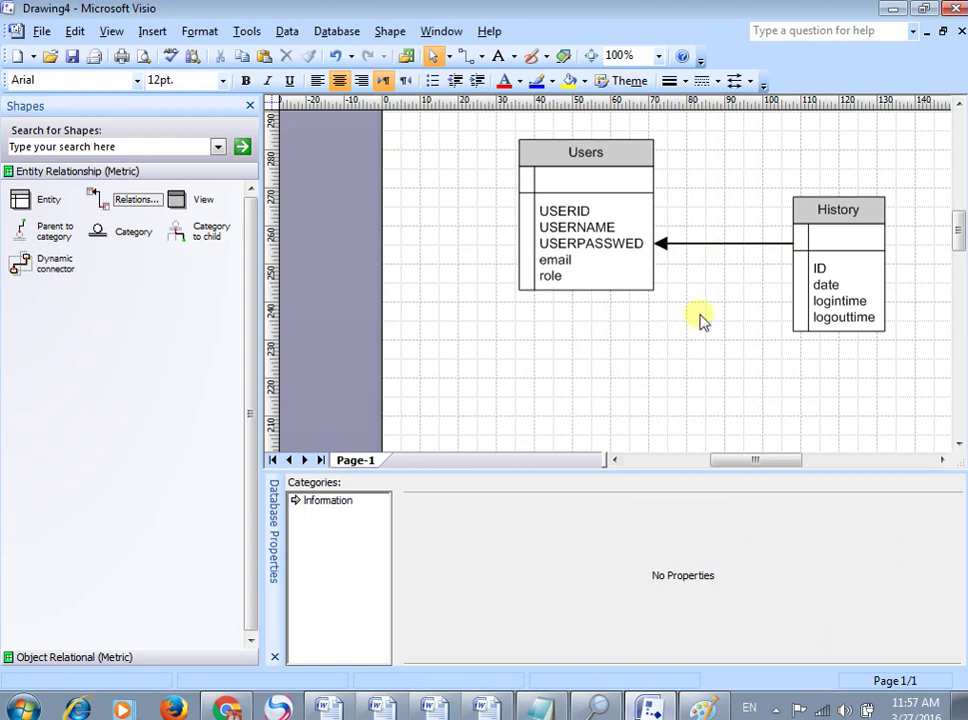
Step: Associate the parent column USERID with the child column ID in the relationship between Users and History
{"action": "left_click", "coordinate": [731, 250]}
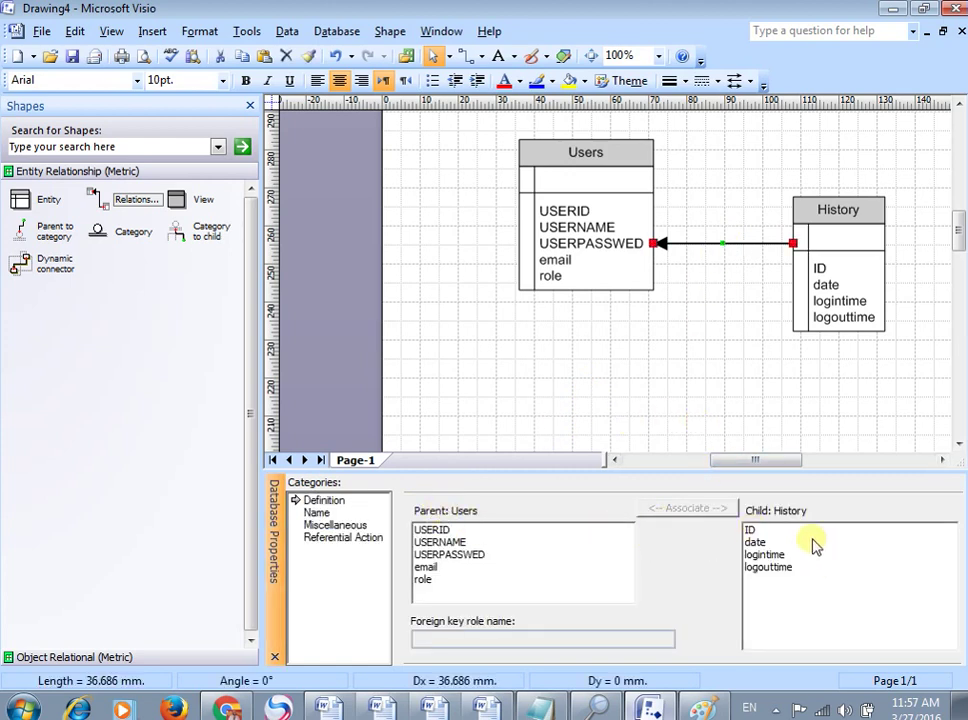
{"action": "left_click_drag", "start_coordinate": [430, 529], "coordinate": [730, 535]}
{"action": "left_click", "coordinate": [750, 530]}
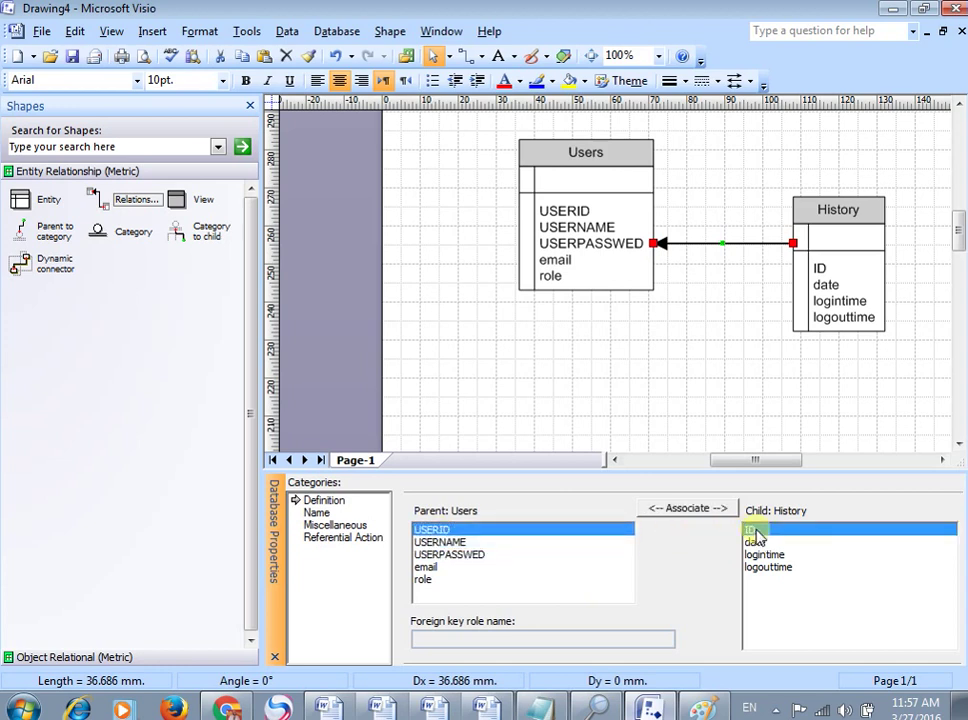
{"action": "left_click", "coordinate": [676, 510]}
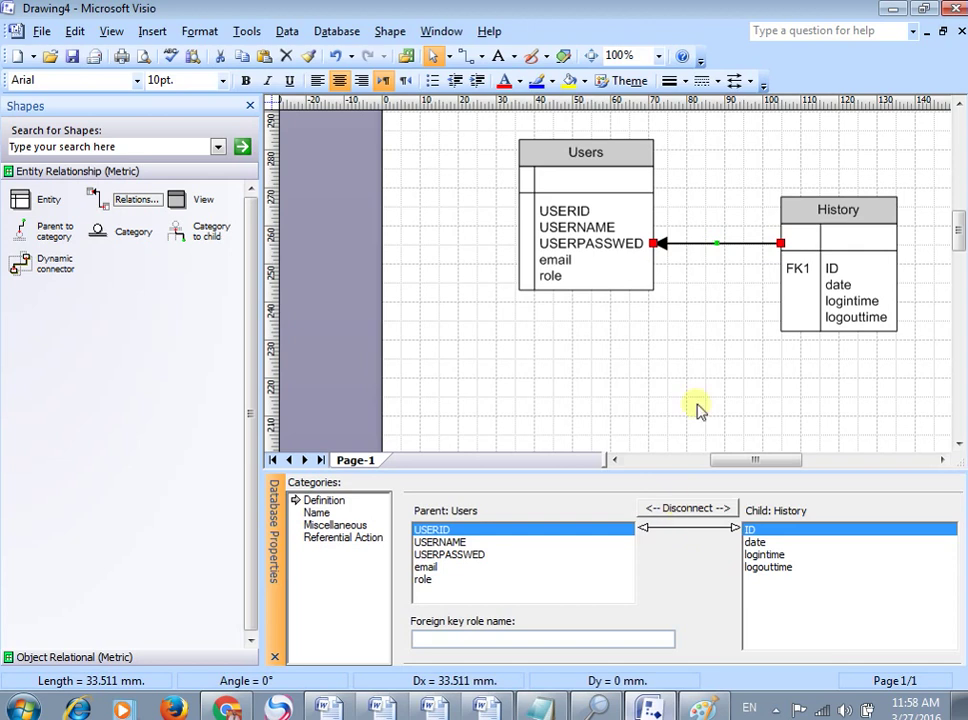
{"action": "left_click", "coordinate": [704, 338]}
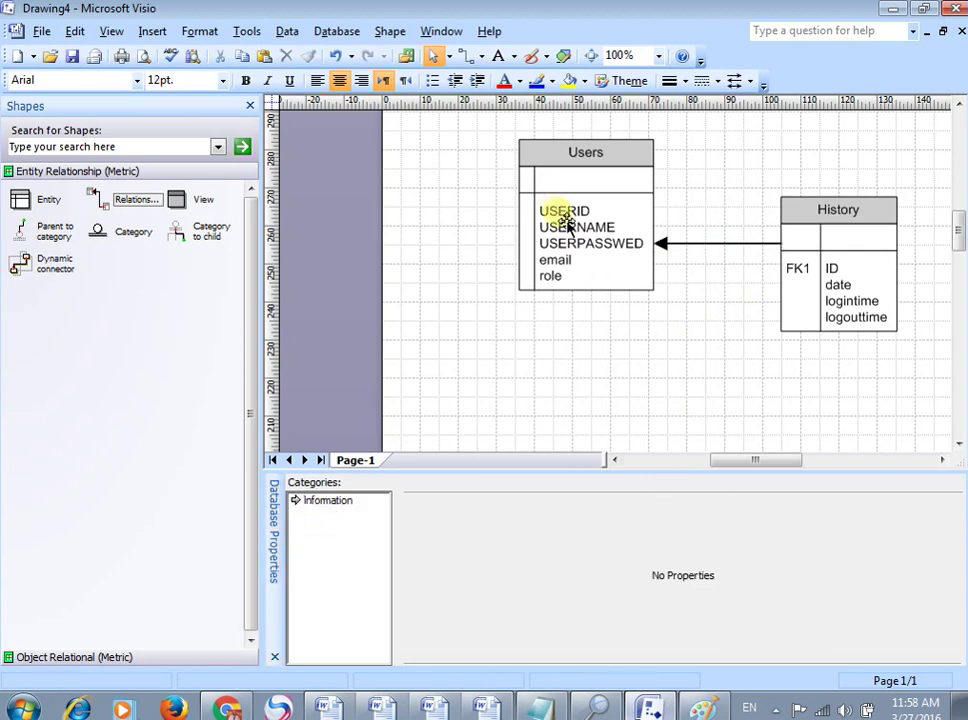
{"action": "left_click", "coordinate": [559, 216]}
{"action": "left_click", "coordinate": [743, 360]}
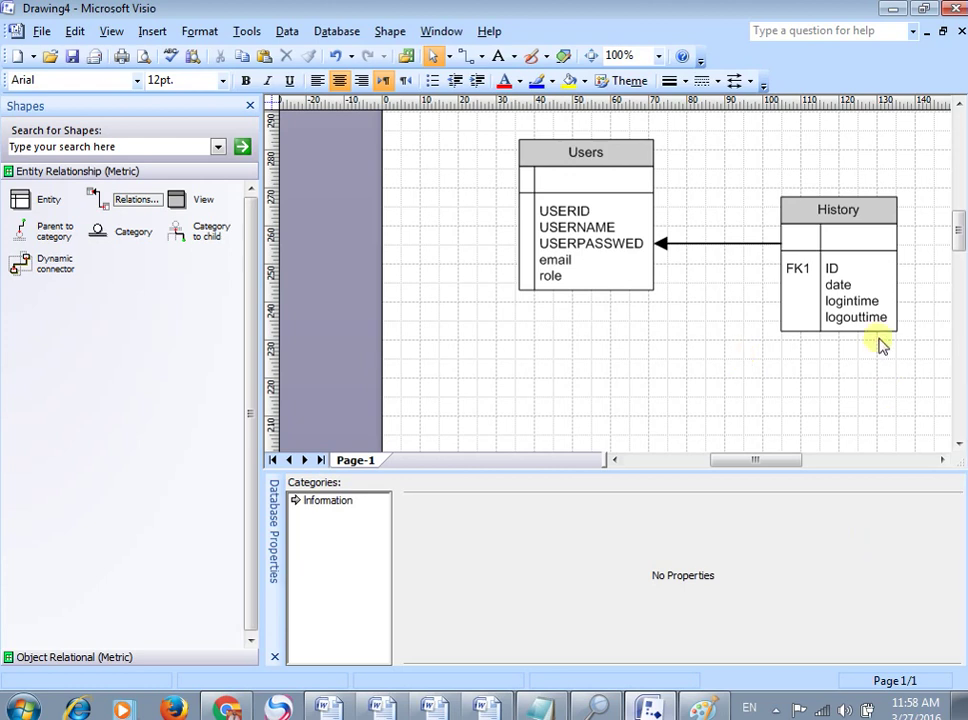
Step: Copy the whole Users and History diagram into the Word document Fall 2015_CS619_895_4.doc, below the Database Design heading with blank lines added around it
{"action": "left_click_drag", "start_coordinate": [460, 125], "coordinate": [931, 386]}
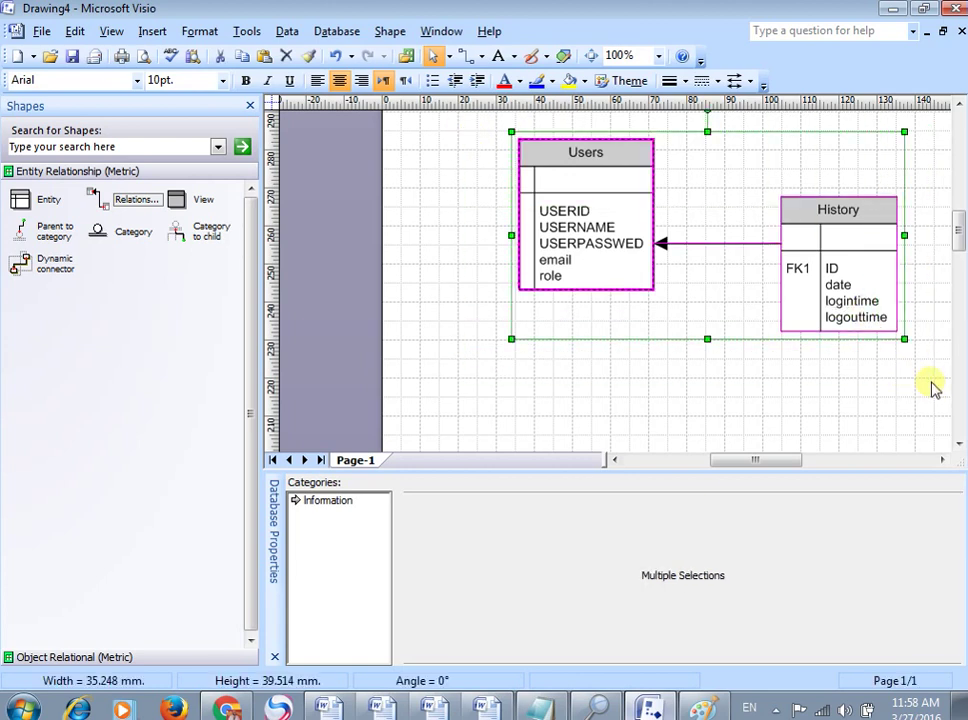
{"action": "left_click", "coordinate": [490, 708]}
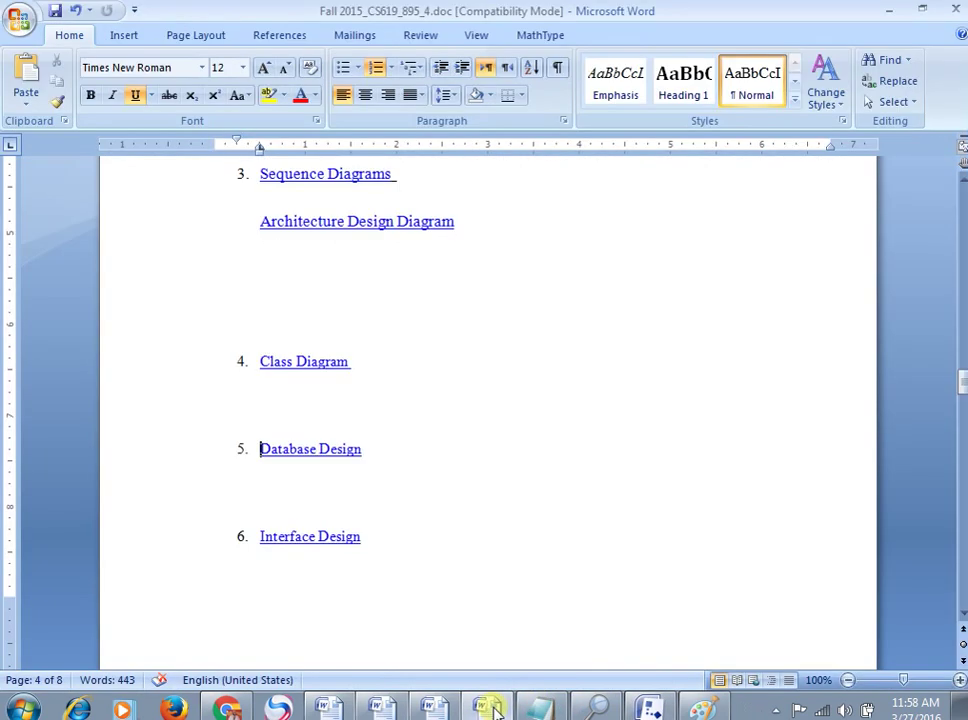
{"action": "left_click", "coordinate": [389, 481]}
{"action": "key", "text": "Down"}
{"action": "key", "text": "Return"}
{"action": "key", "text": "Return"}
{"action": "scroll", "coordinate": [389, 481], "scroll_direction": "down", "scroll_amount": 3}
{"action": "key", "text": "Up"}
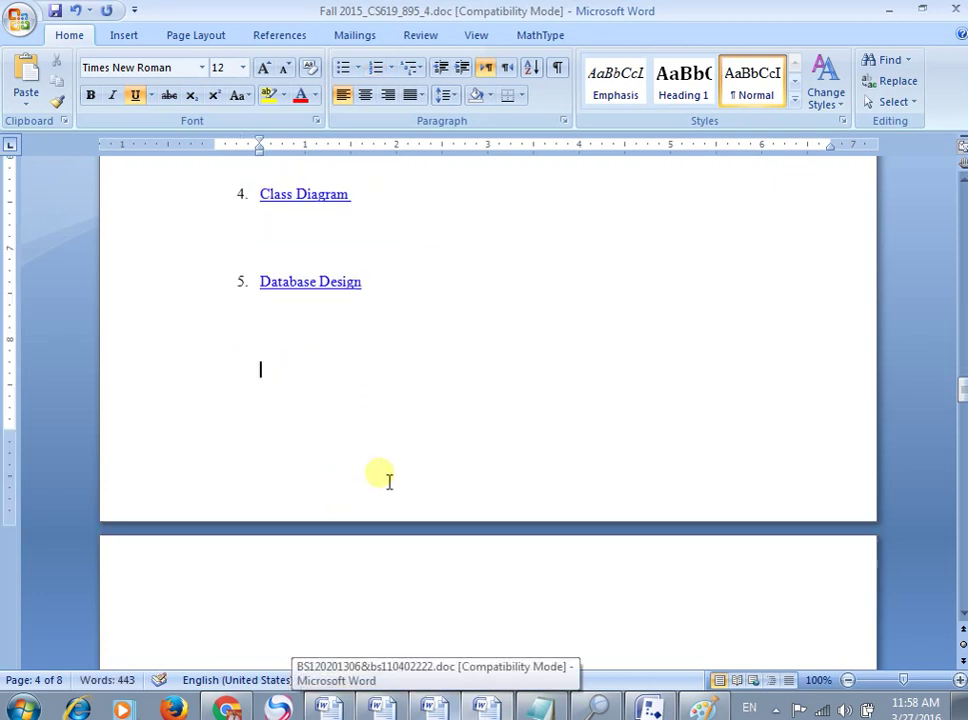
{"action": "scroll", "coordinate": [394, 487], "scroll_direction": "down", "scroll_amount": 3}
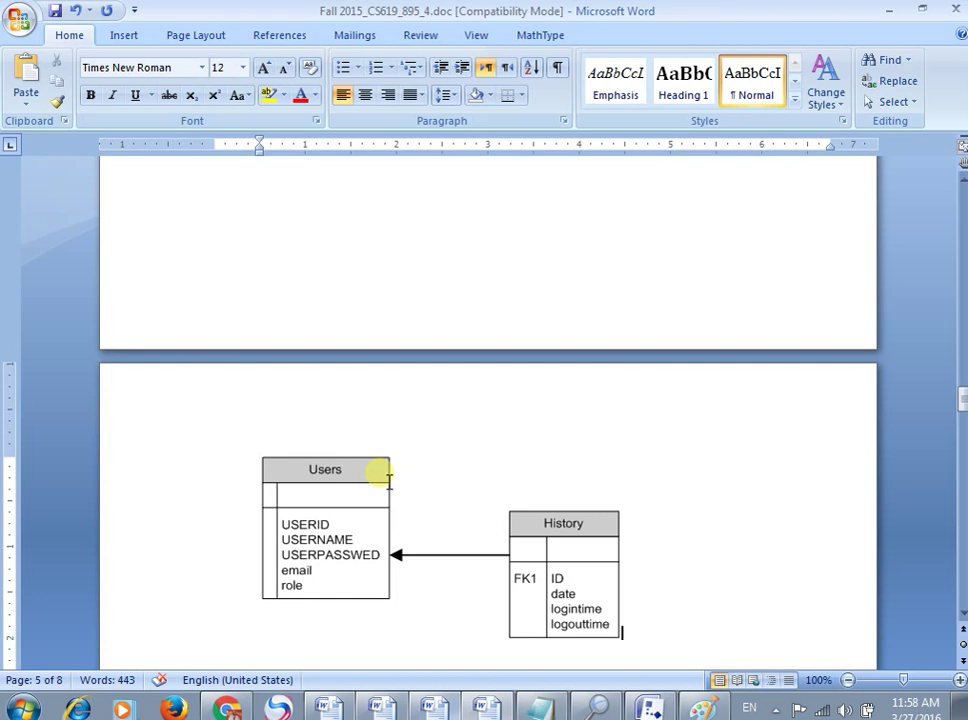
{"action": "left_click", "coordinate": [526, 585]}
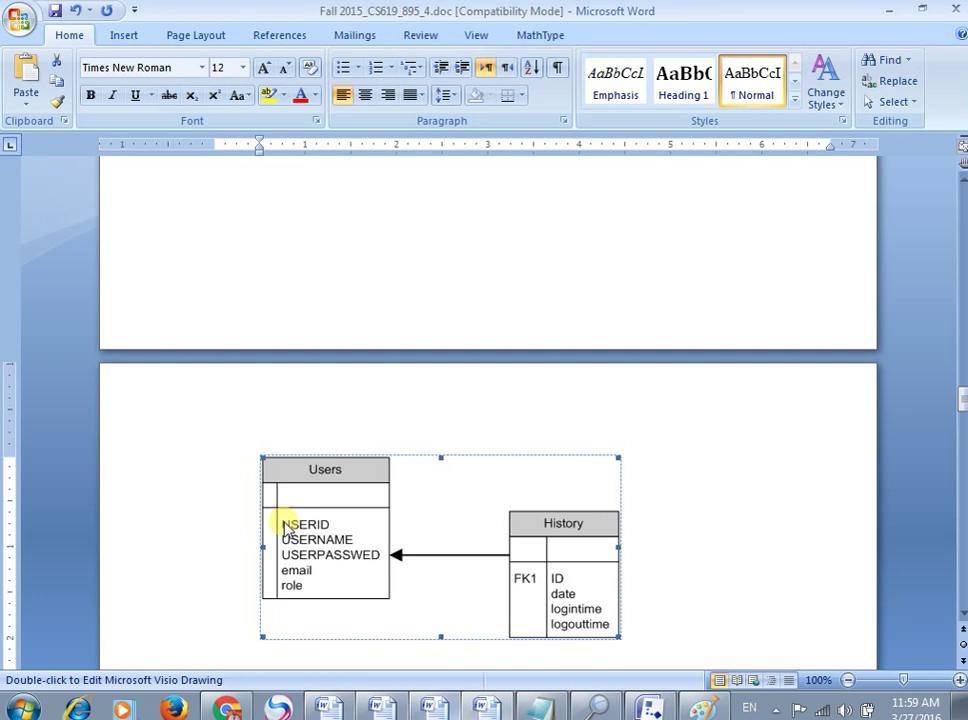
{"action": "mouse_move", "coordinate": [962, 390]}
{"action": "left_mouse_down"}
{"action": "mouse_move", "coordinate": [959, 346]}
{"action": "mouse_move", "coordinate": [962, 405]}
{"action": "left_mouse_up"}
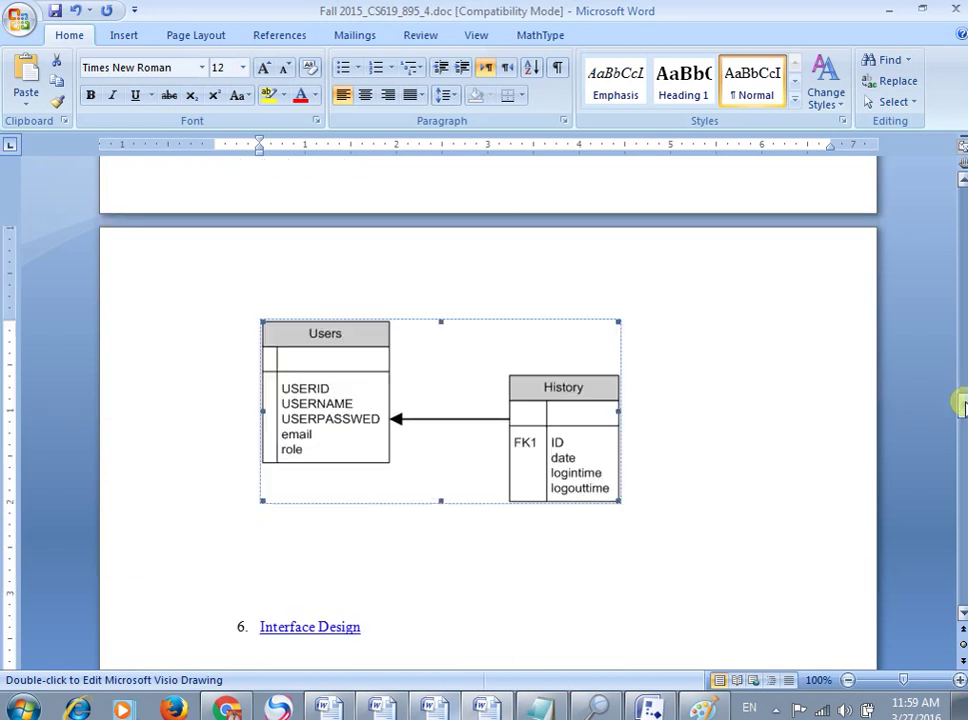